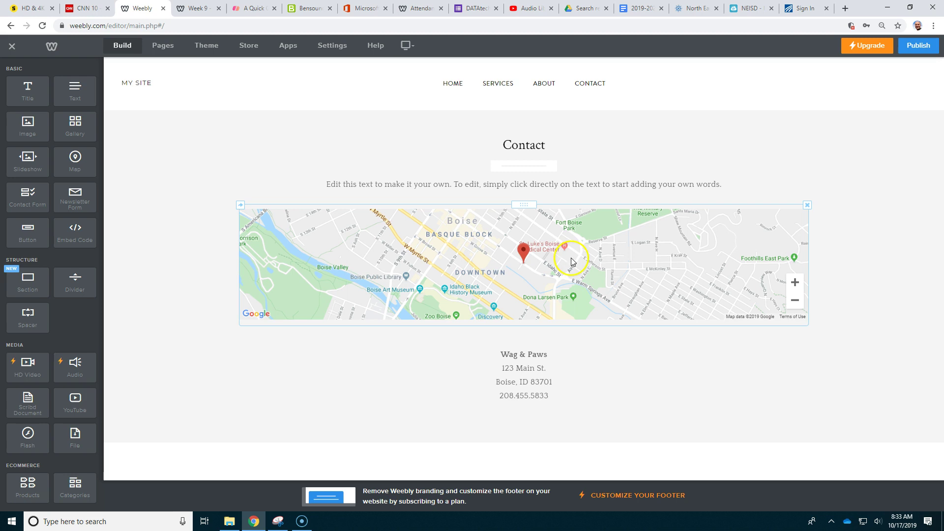
Delete the map, the spacer and the business address block from the Contact page
left_click(807, 206)
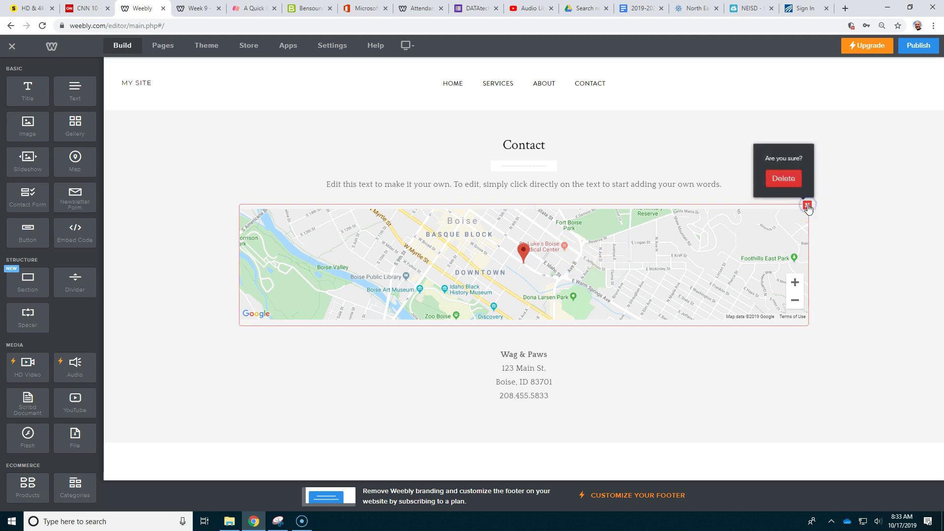
left_click(787, 182)
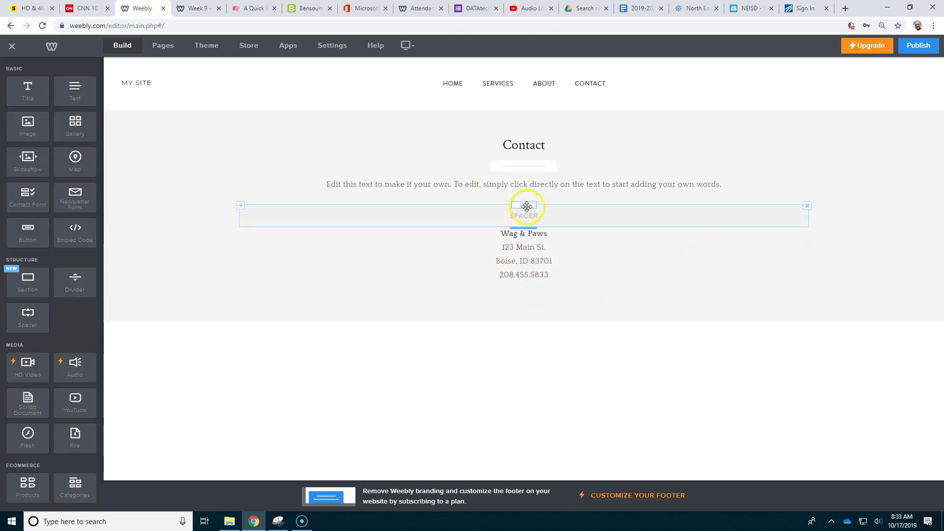
mouse_move(527, 225)
left_mouse_down()
mouse_move(526, 324)
mouse_move(525, 239)
left_mouse_up()
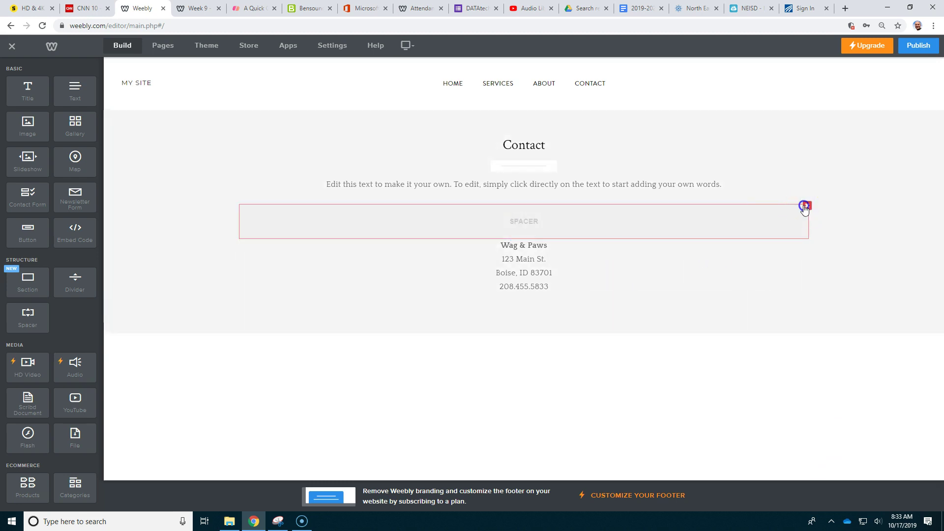
left_click(807, 206)
left_click(785, 180)
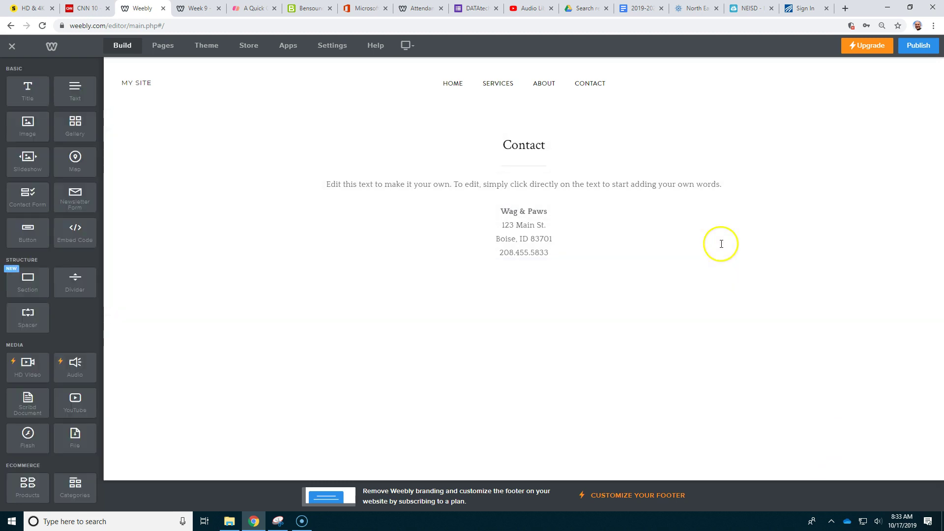
left_click(807, 206)
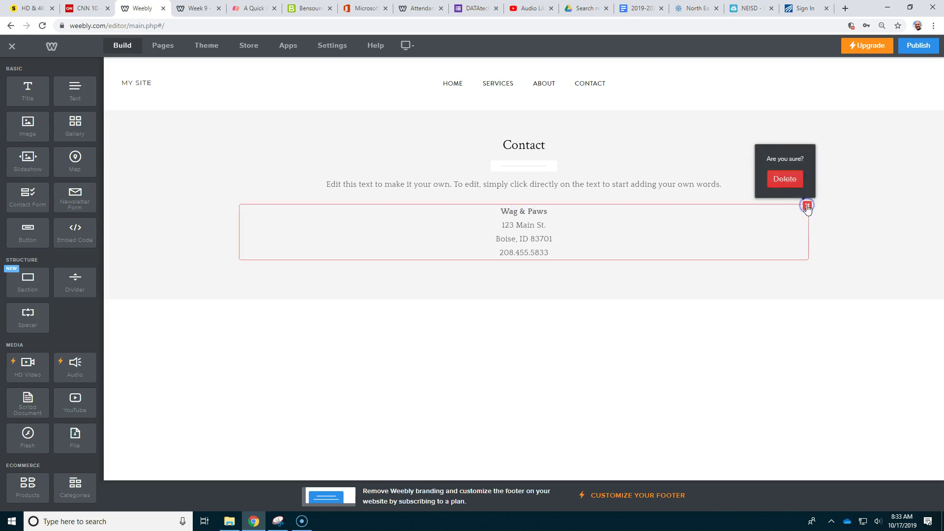
left_click(786, 180)
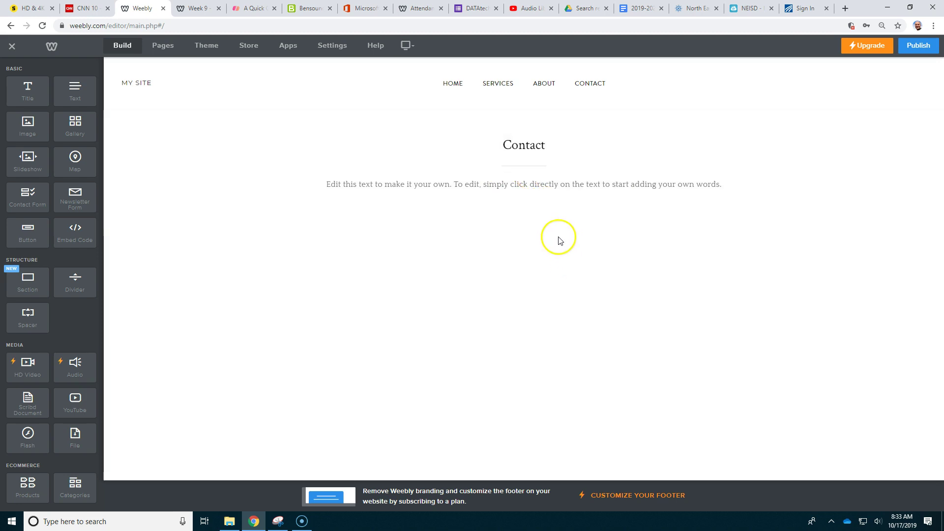
Add a divider beneath the Contact heading and try red and green section background colours, settling on light grey
left_click_drag(76, 270, 595, 186)
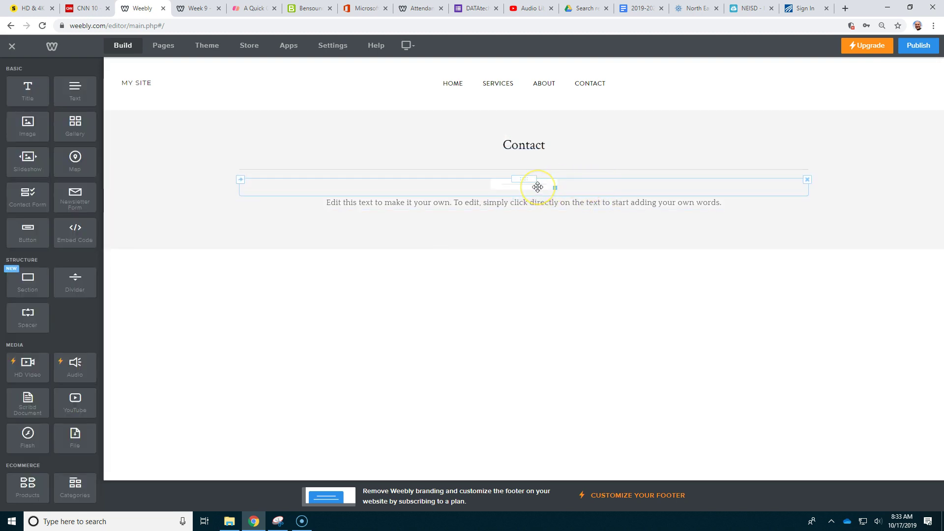
right_click(778, 219)
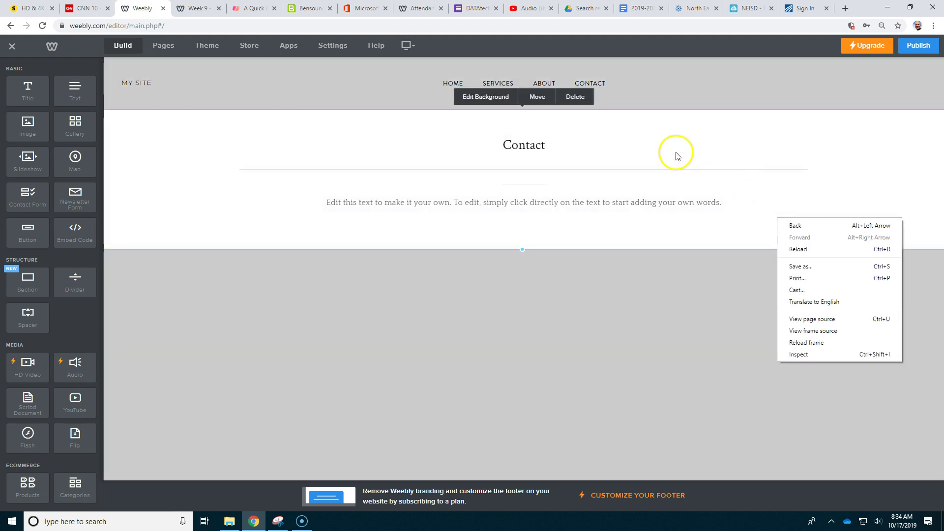
left_click(496, 96)
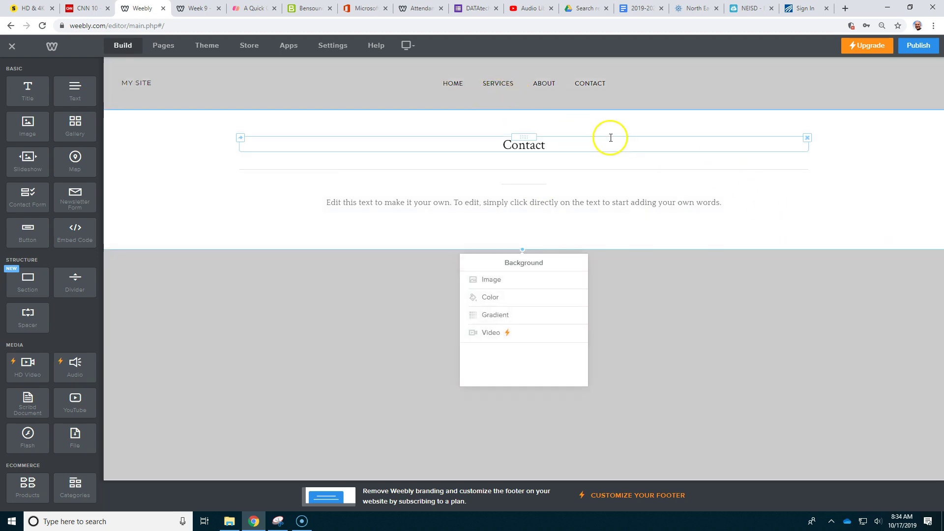
left_click(496, 299)
left_click(509, 315)
mouse_move(513, 315)
left_mouse_down()
mouse_move(489, 317)
mouse_move(525, 322)
mouse_move(523, 332)
mouse_move(520, 322)
left_mouse_up()
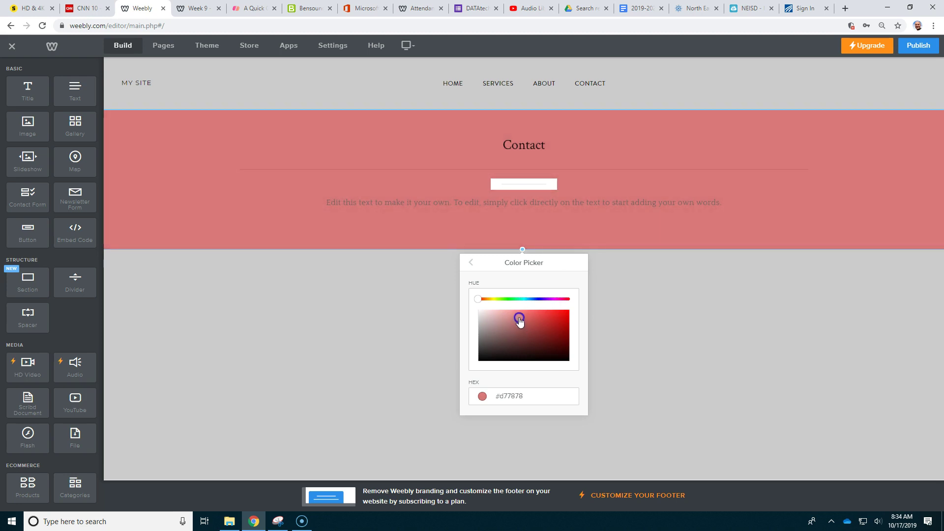
left_click(508, 300)
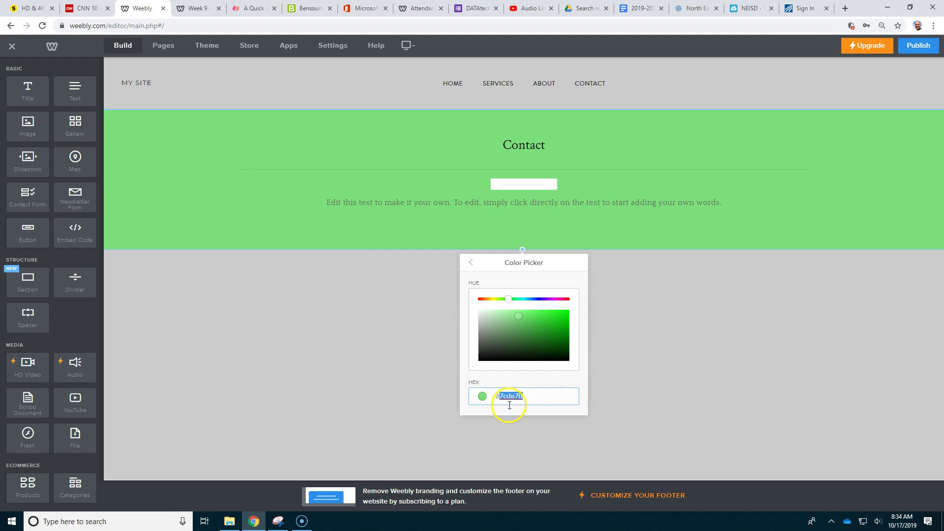
left_click_drag(522, 322, 472, 314)
left_click(621, 268)
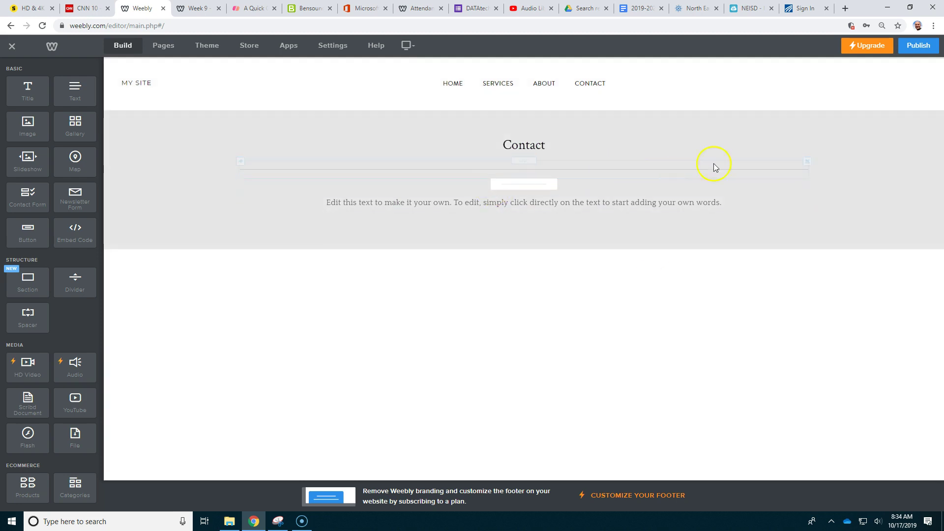
Delete both dividers, the placeholder text and the Contact heading from the grey section
left_click(808, 160)
left_click(790, 137)
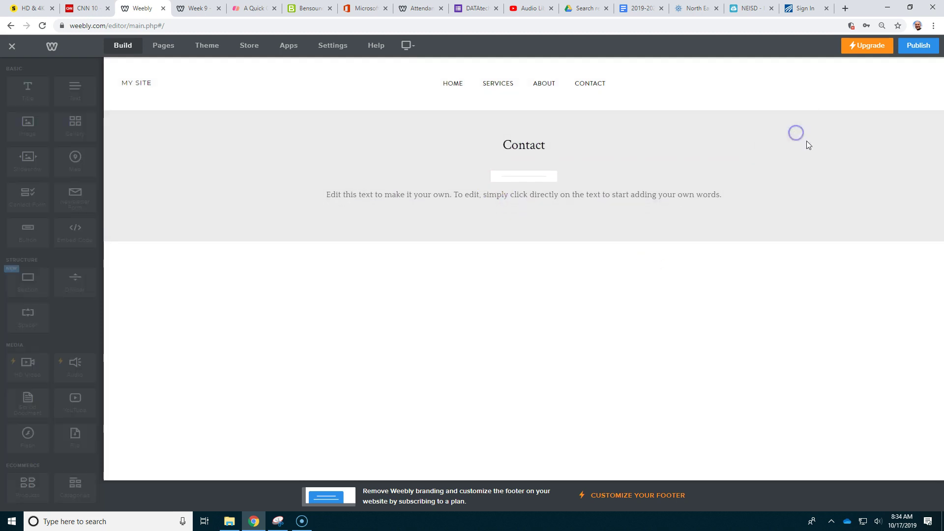
left_click(807, 162)
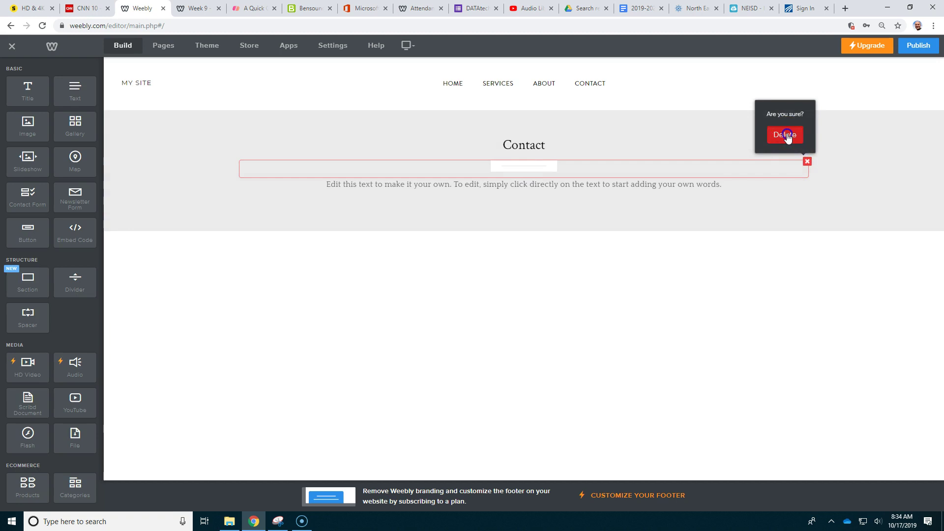
left_click(785, 137)
left_click(805, 162)
left_click(785, 136)
mouse_move(756, 150)
left_click(807, 138)
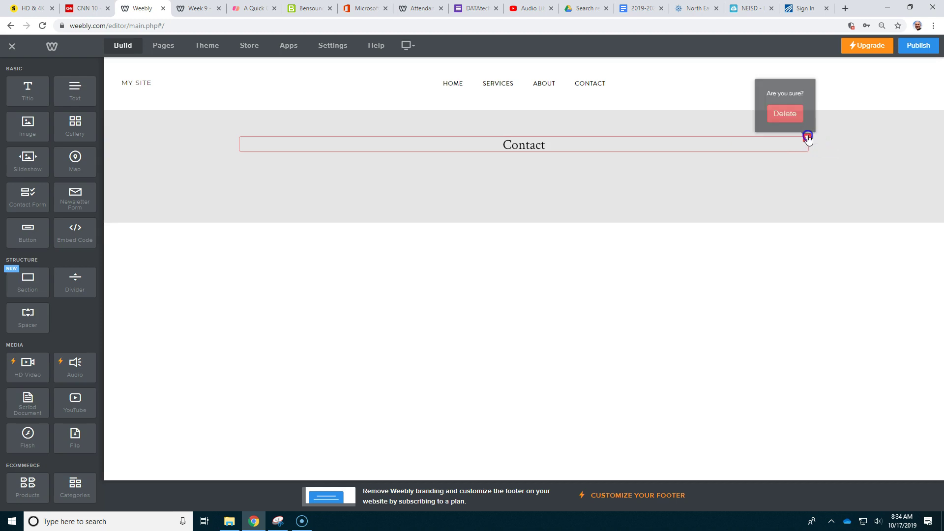
left_click(787, 113)
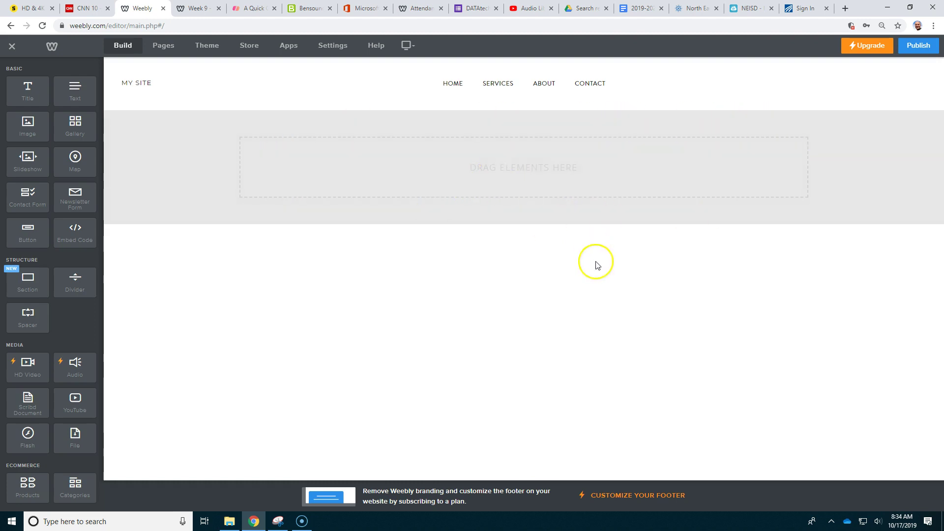
Delete the emptied grey section from the Contact page
right_click(666, 118)
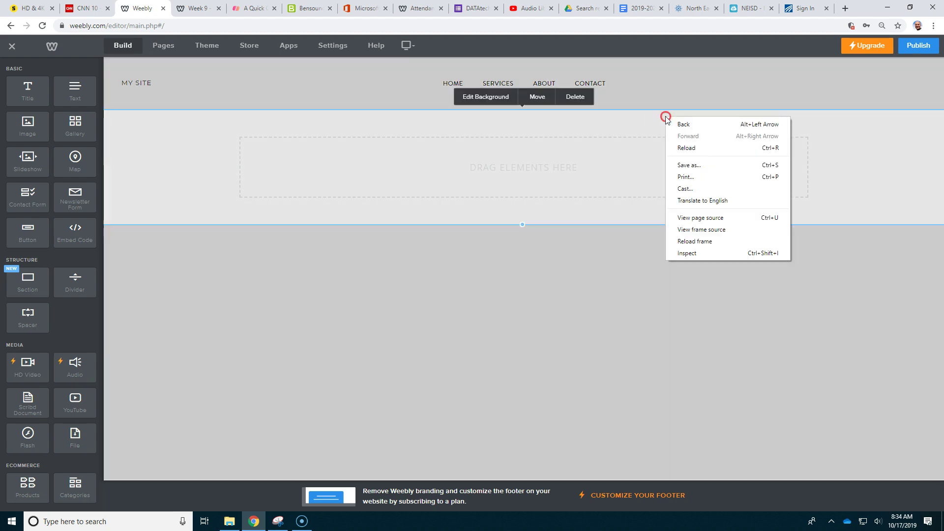
left_click(576, 97)
left_click(556, 281)
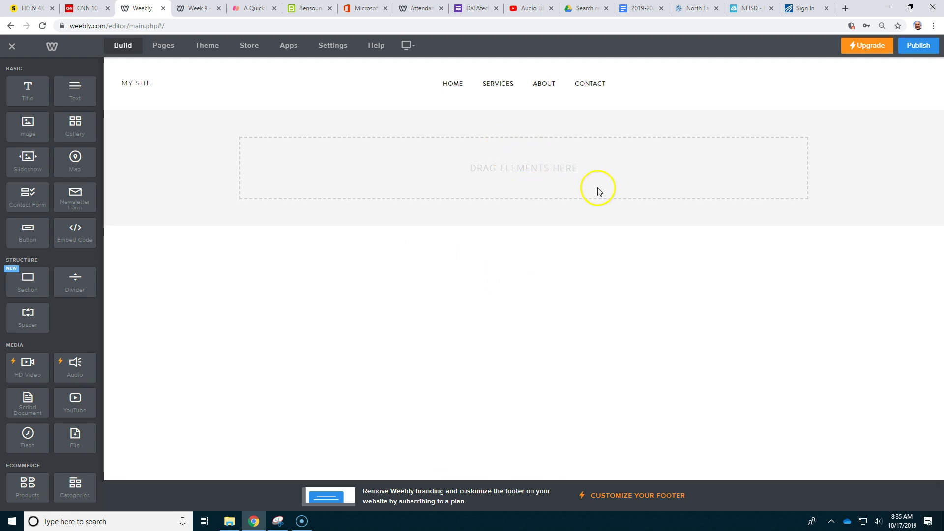
Delete the golden retriever photo from the image grid on the About page
left_click(542, 84)
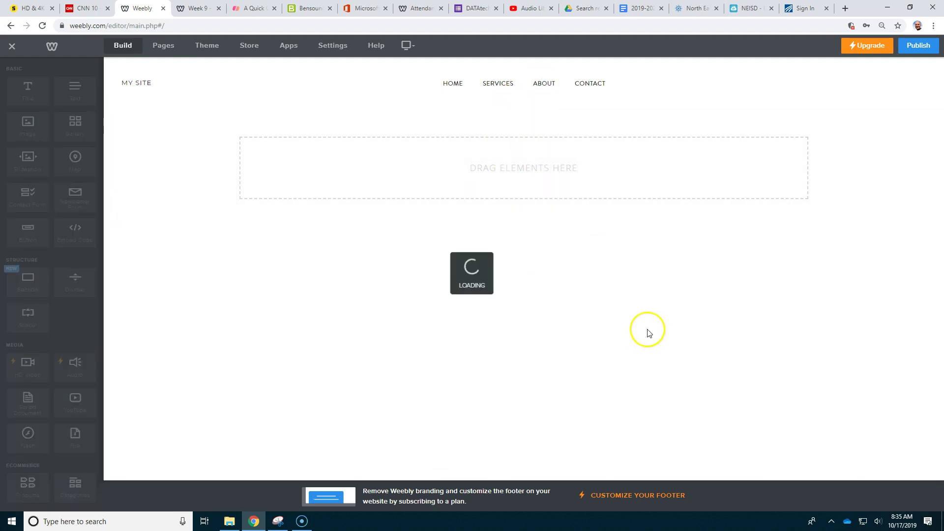
scroll(517, 341, "down", 3)
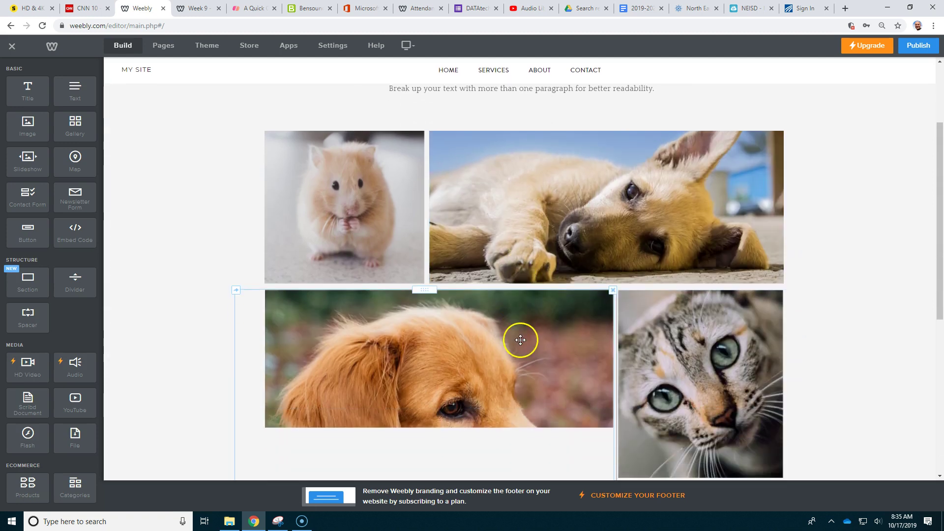
scroll(521, 340, "down", 4)
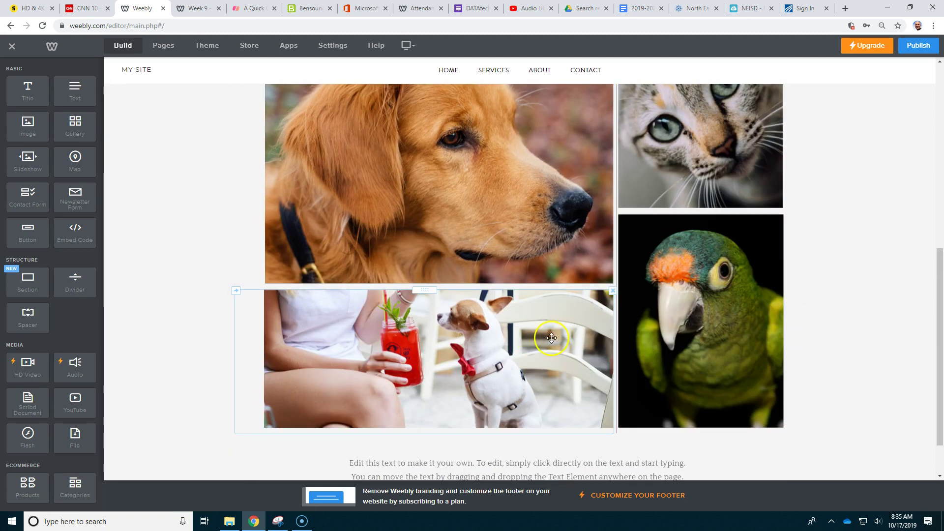
scroll(553, 337, "up", 2)
scroll(525, 247, "up", 1)
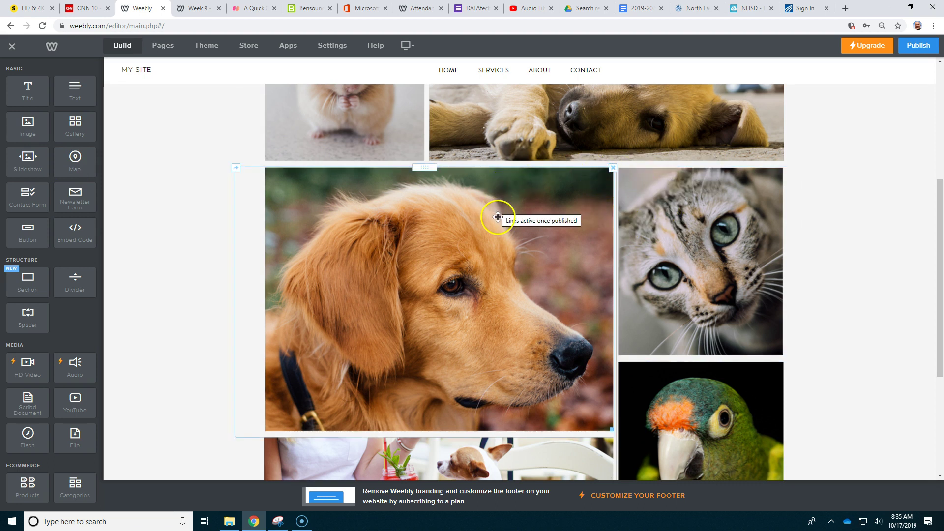
left_click(612, 169)
left_click(596, 143)
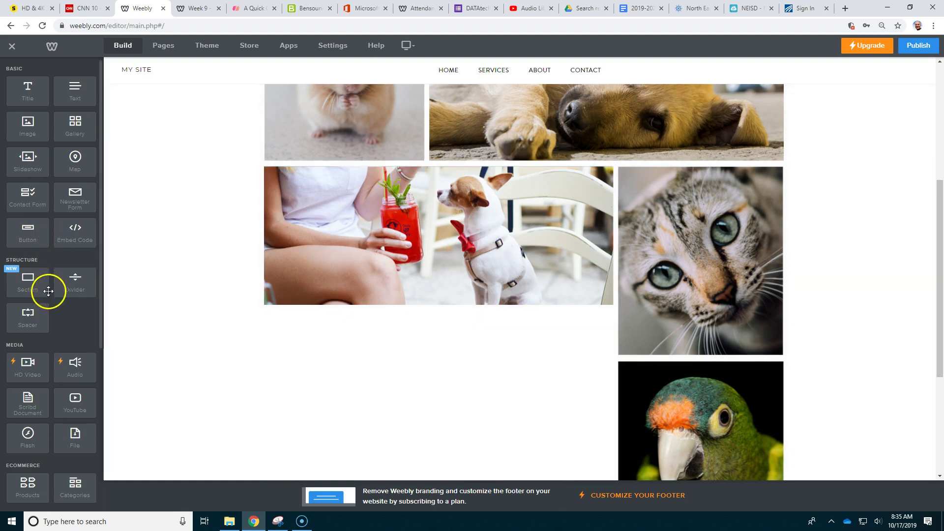
Insert a spacer above the photo of the woman with the small dog and stretch it until that photo lines up with the parrot photo
left_click_drag(29, 316, 457, 185)
left_click(424, 187)
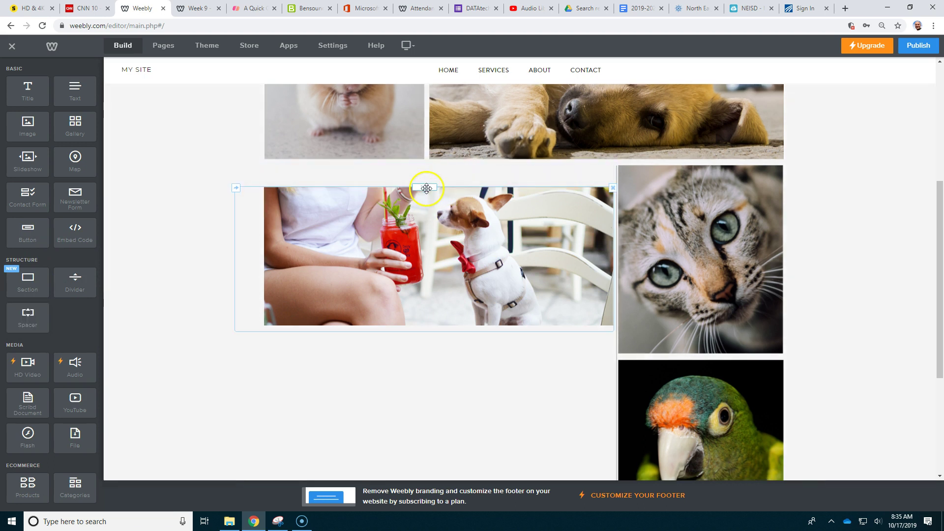
left_click_drag(434, 185, 453, 357)
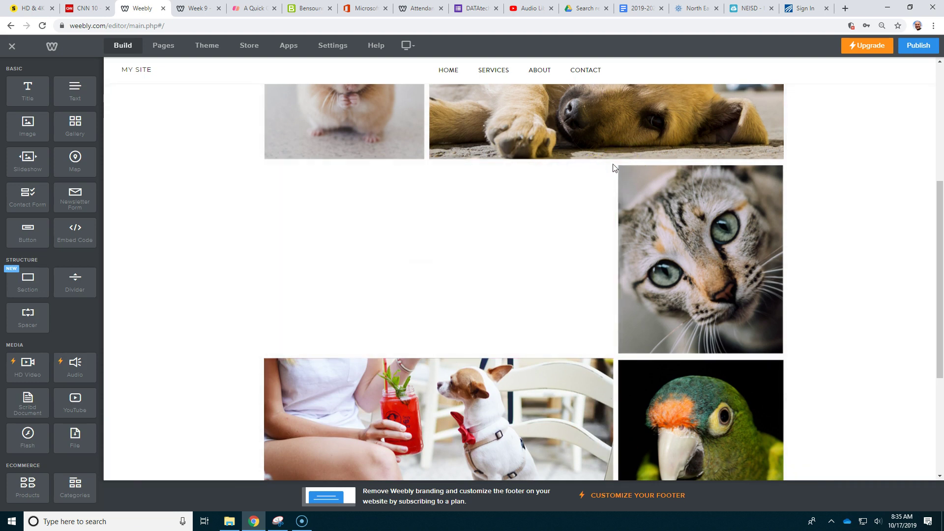
Delete the cat photo above the parrot in the About page's image grid
left_click(722, 169)
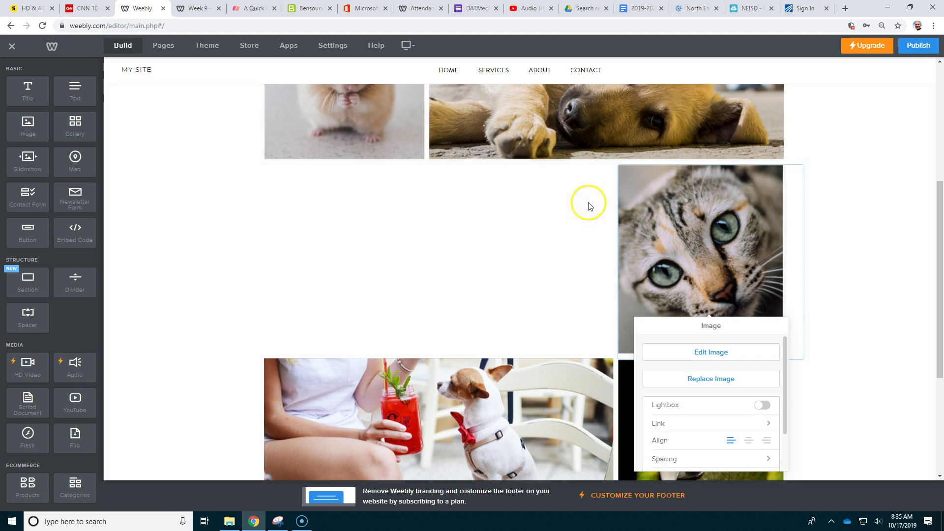
left_click(591, 205)
left_click(803, 165)
left_click(786, 139)
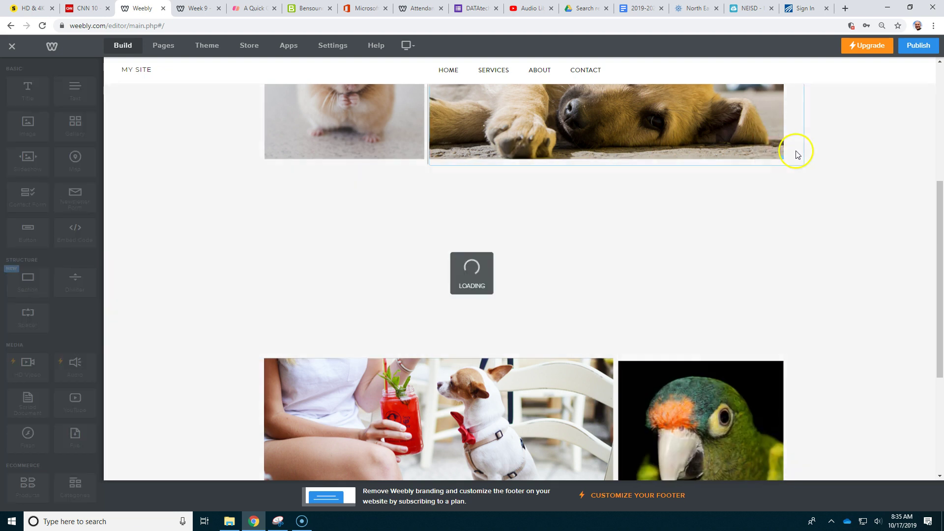
Delete the large spacer and the photo of the woman with the small dog
left_click(507, 231)
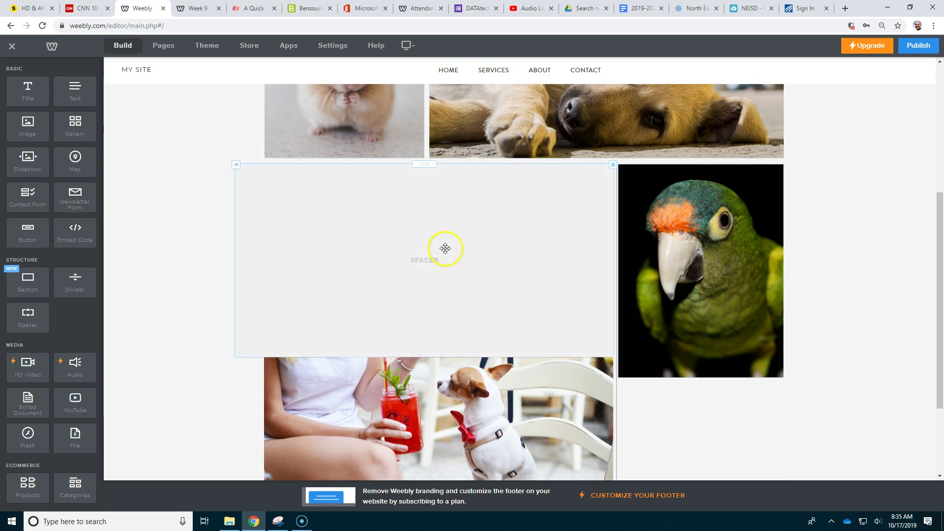
left_click(613, 165)
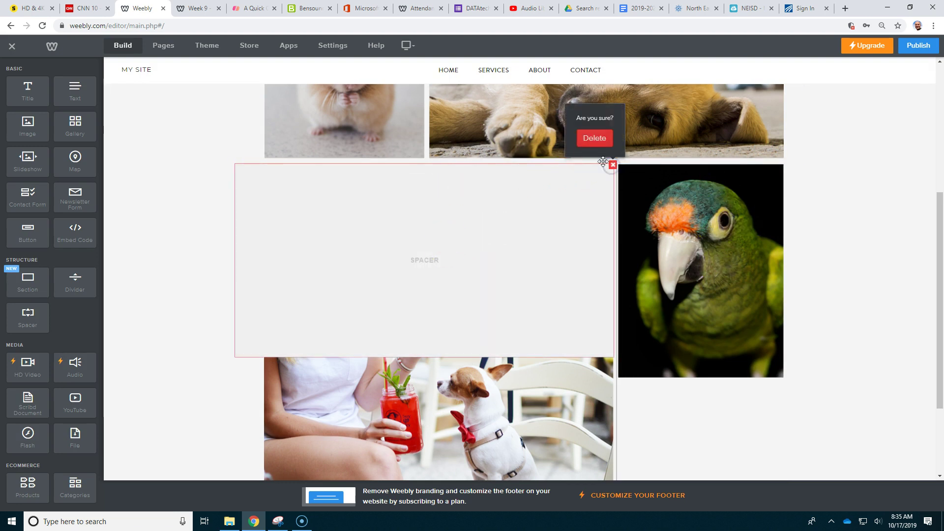
left_click(592, 139)
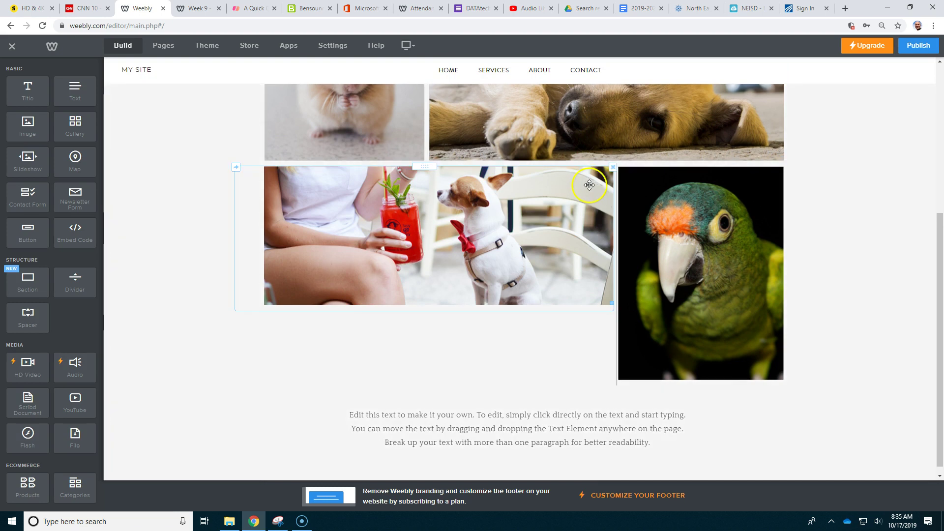
left_click(613, 167)
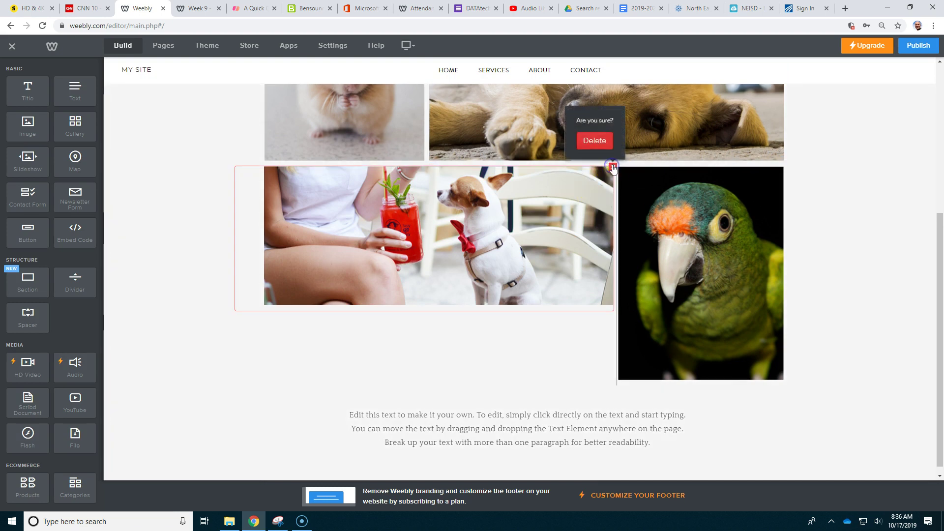
left_click(594, 140)
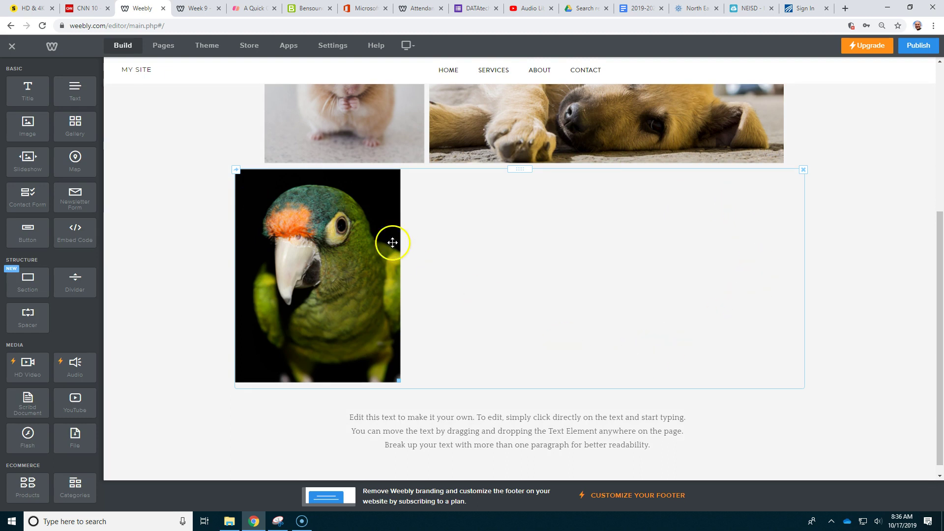
Align the parrot photo to the right, trying centre alignment first
left_click(475, 241)
left_click(556, 190)
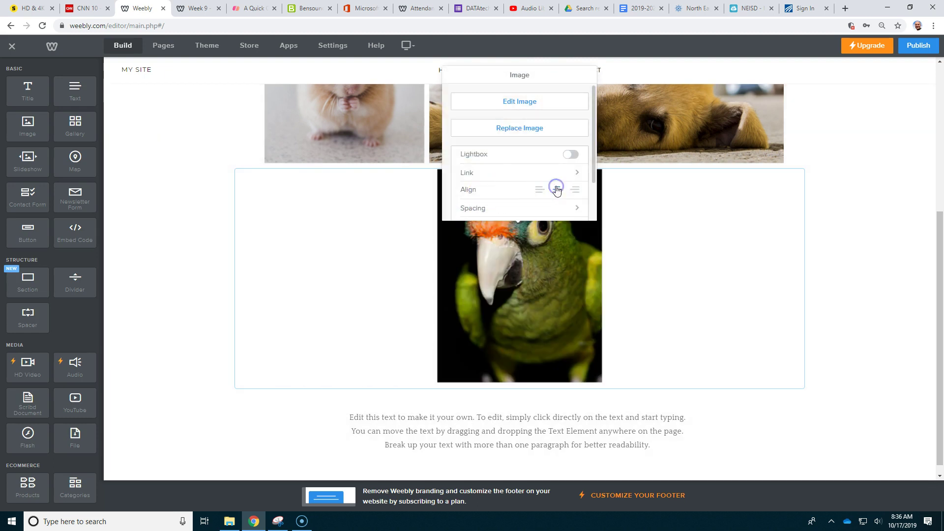
left_click(576, 190)
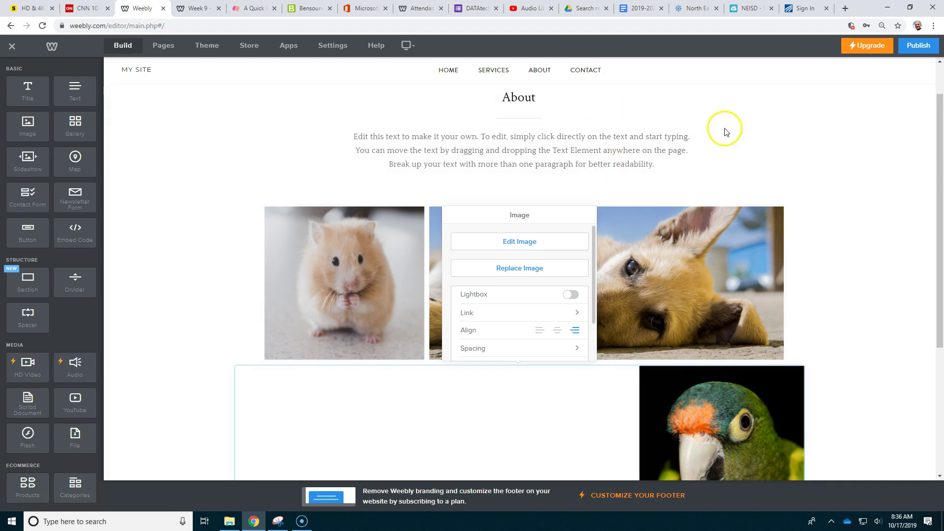
Open the Services page and move the pill and briefcase icons into the middle column beside the heart icon
left_click(494, 71)
left_click(494, 72)
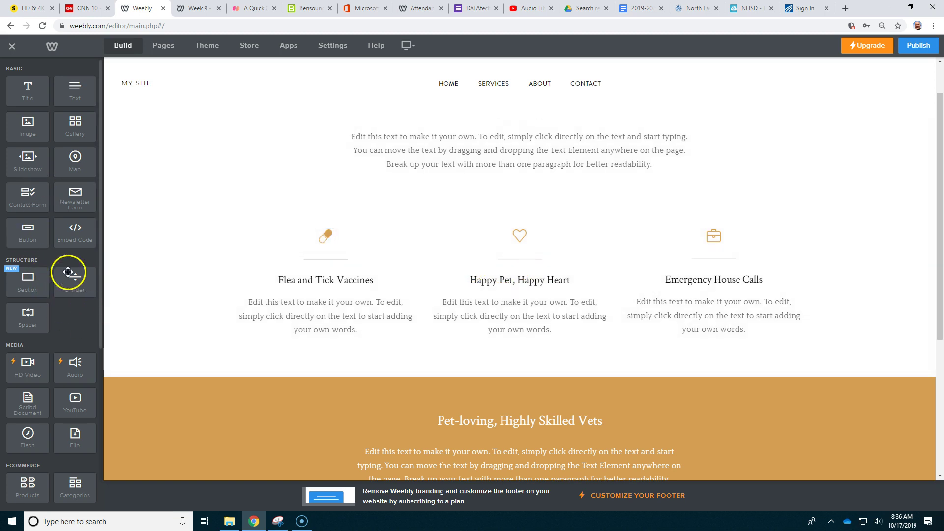
left_click_drag(69, 272, 444, 249)
left_click_drag(331, 227, 506, 238)
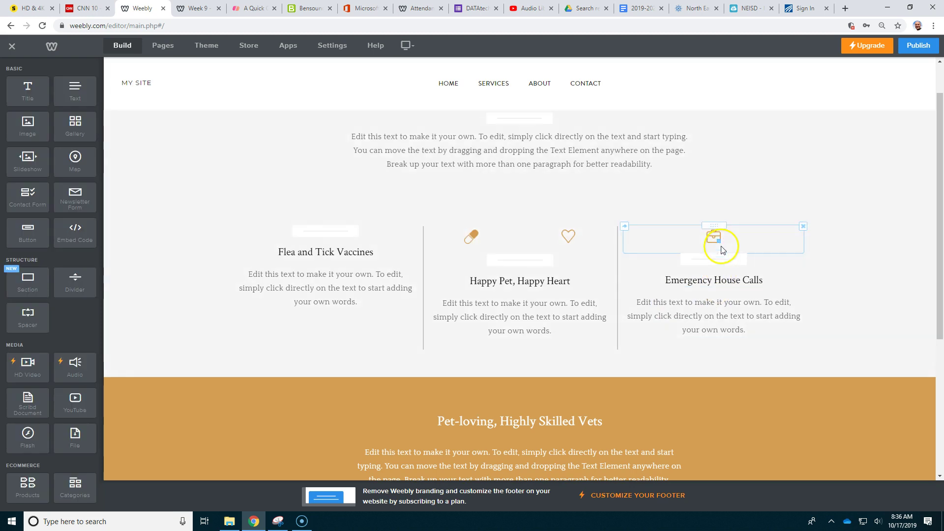
left_click_drag(717, 236, 544, 237)
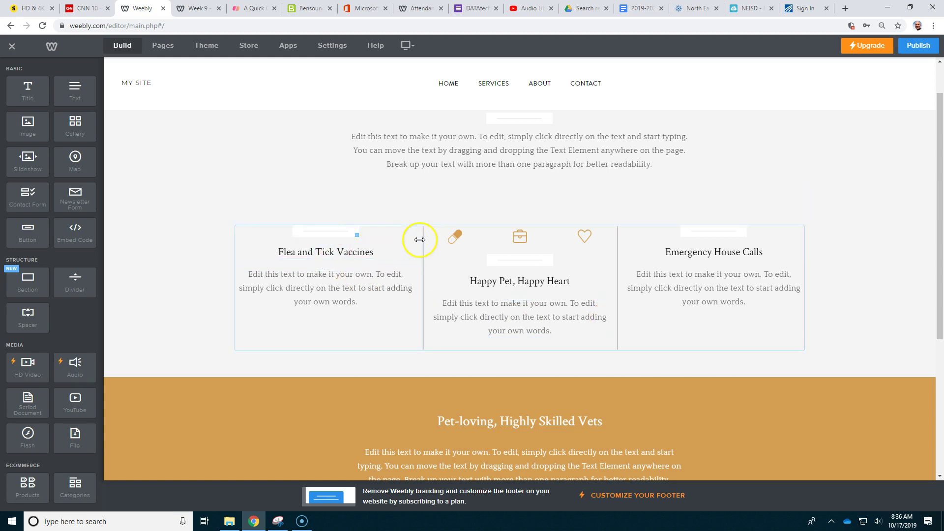
Delete the divider, the "Flea and Tick Vaccines" title and its text block from the first column of the Services page
left_click(414, 228)
left_click(399, 206)
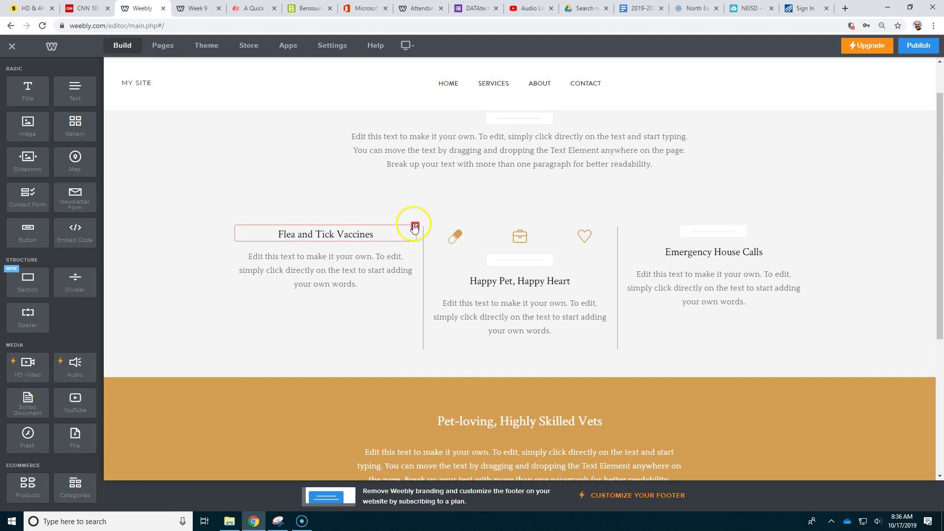
left_click(414, 226)
left_click(399, 200)
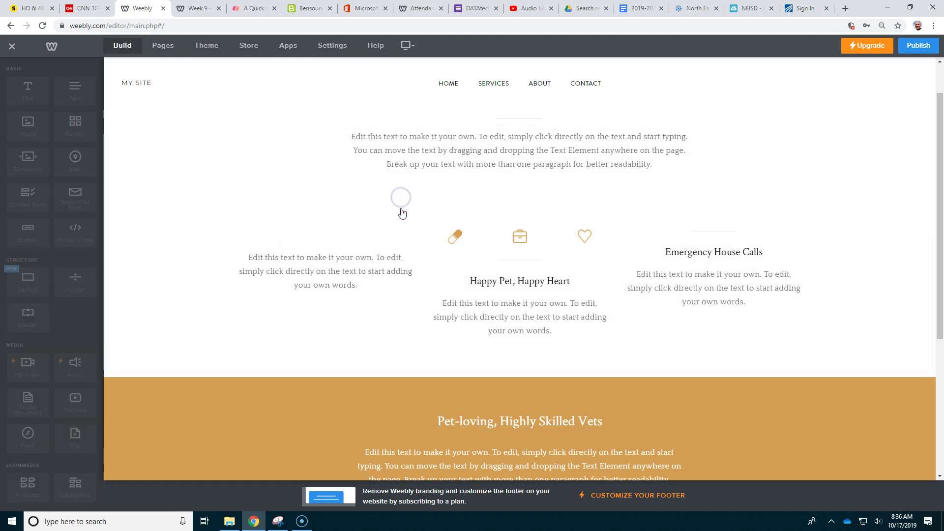
left_click(416, 227)
left_click(400, 202)
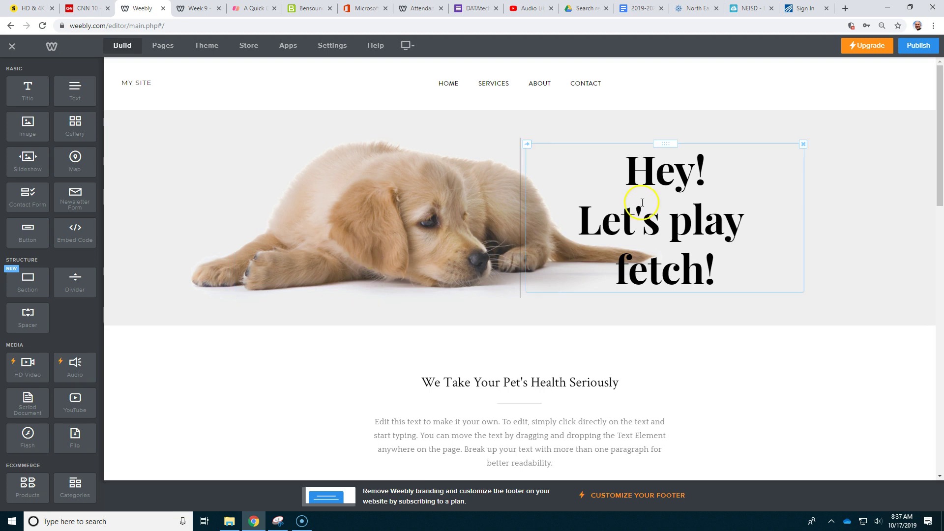
Delete the "Hey! Let's play fetch!" headline from the Home page header and stretch the header taller to show more of the puppy
left_click(804, 144)
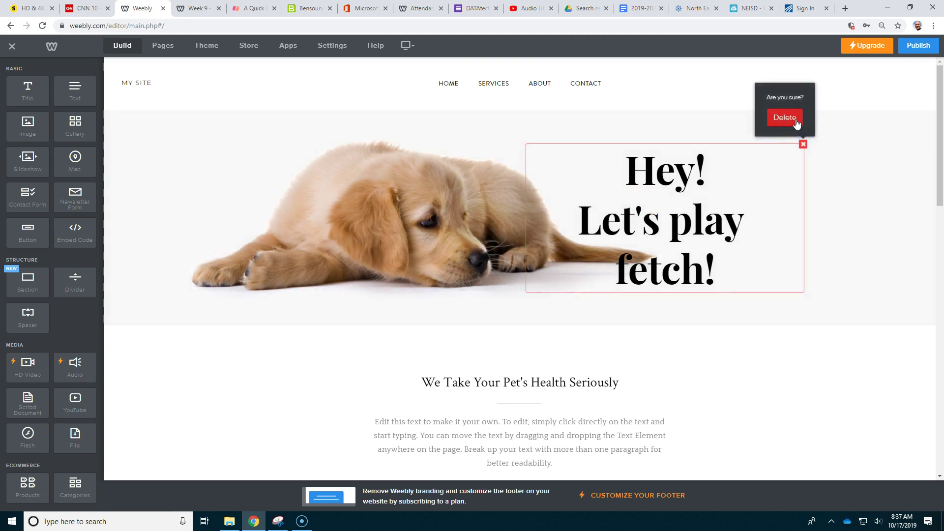
left_click(797, 122)
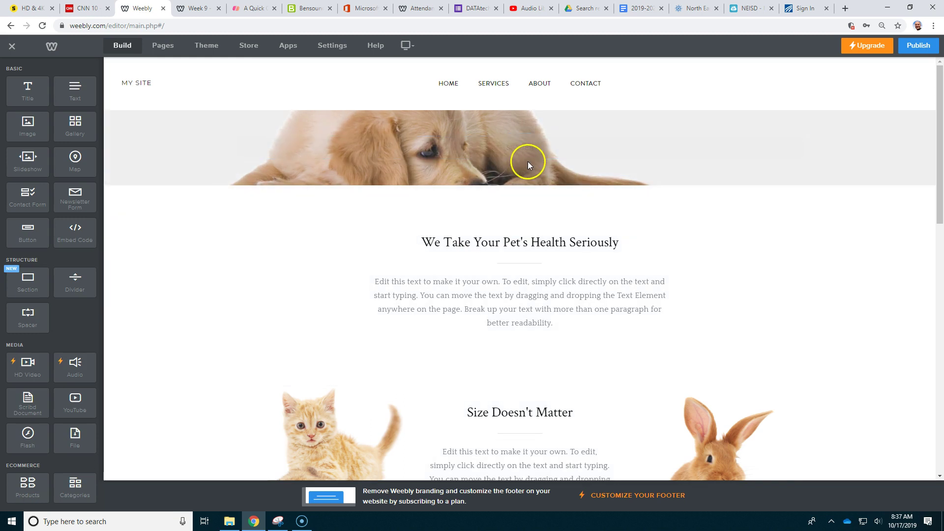
left_click_drag(525, 159, 522, 204)
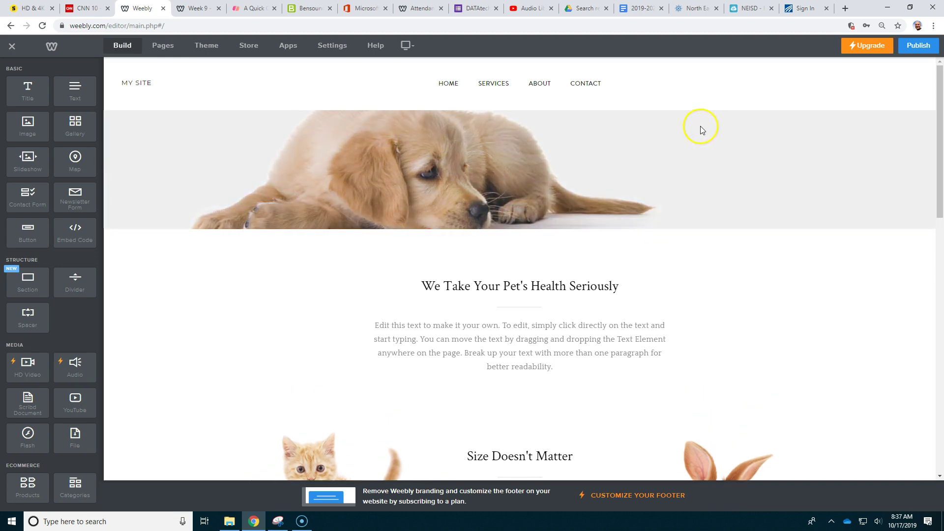
Look at the background image options of the Home page's puppy header and close them
left_click(401, 122)
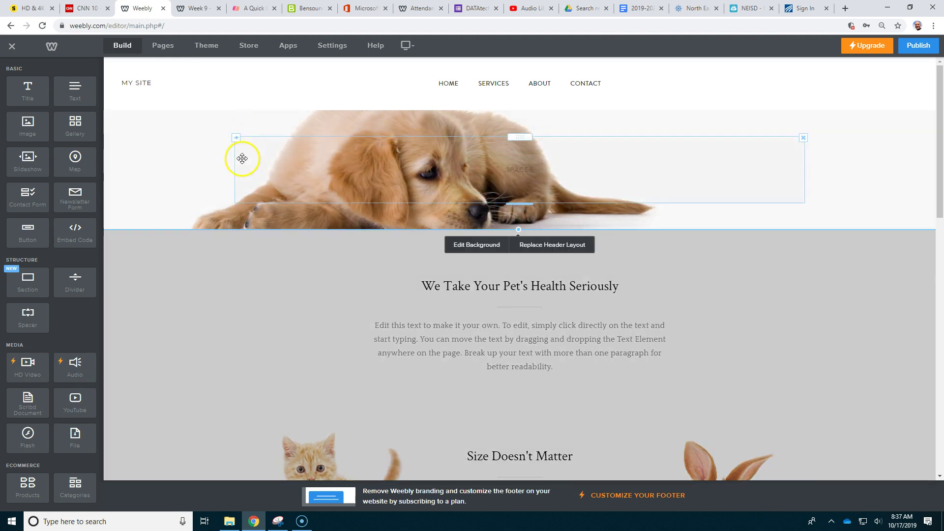
left_click(472, 245)
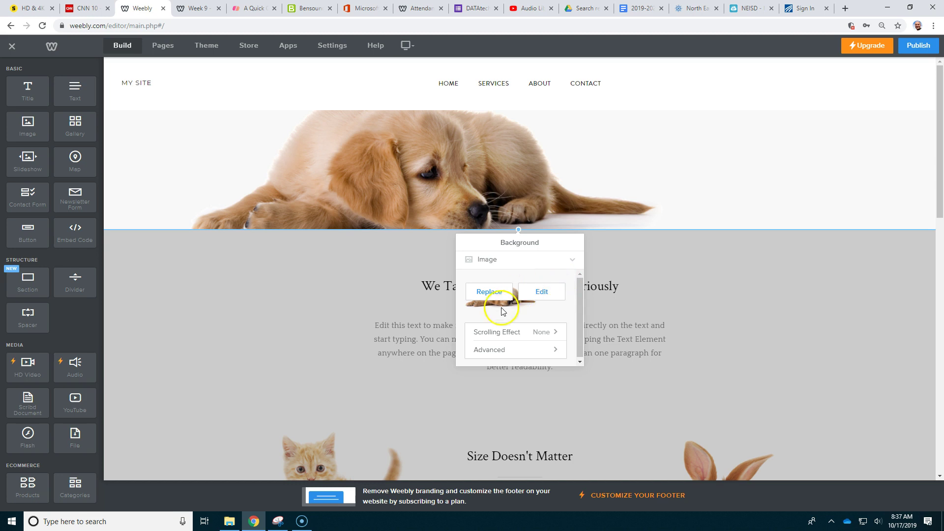
left_click(284, 291)
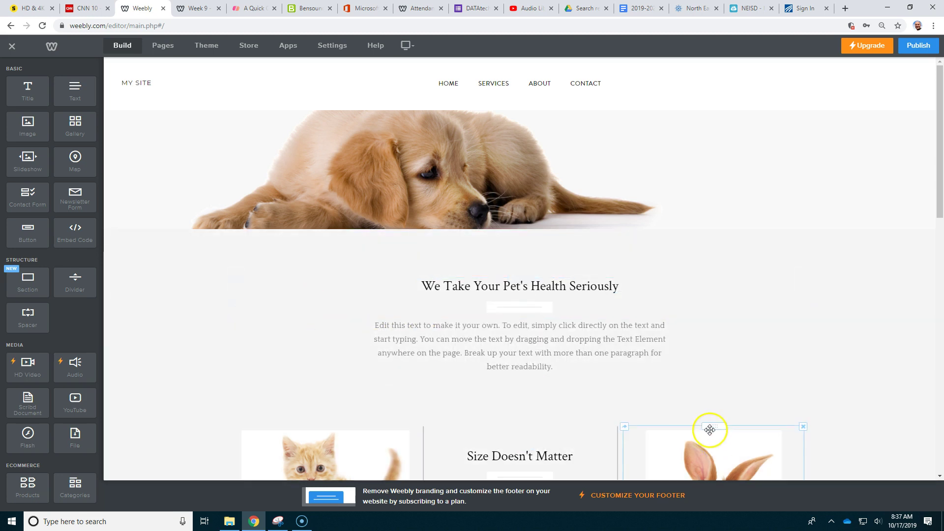
scroll(713, 429, "down", 1)
scroll(713, 430, "down", 1)
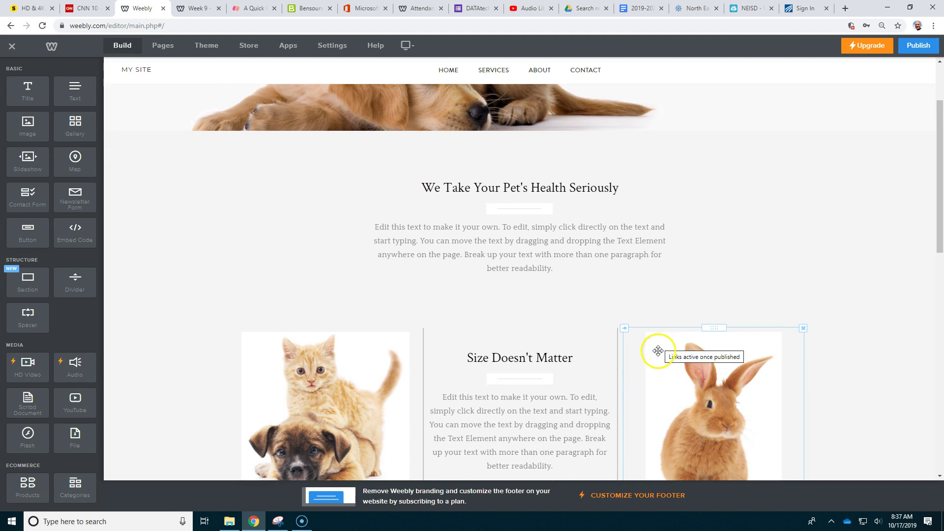
scroll(565, 327, "up", 2)
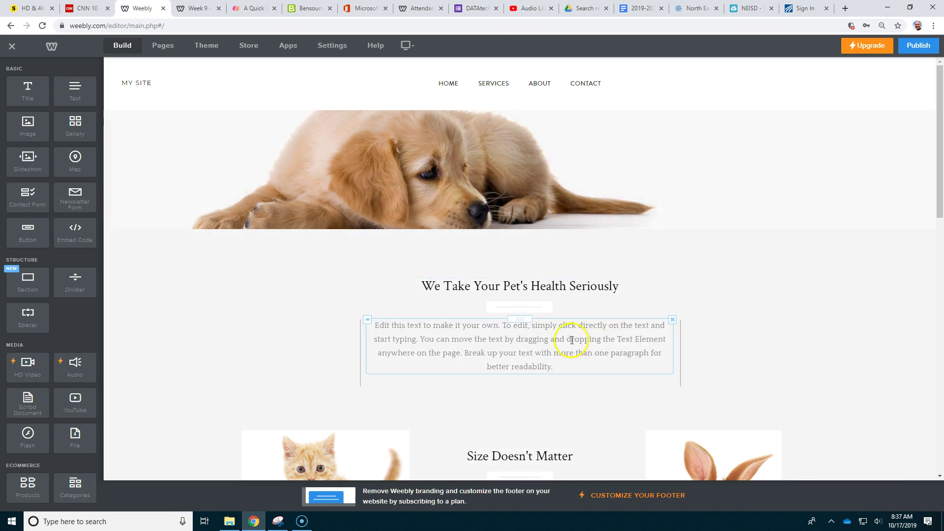
scroll(572, 340, "down", 3)
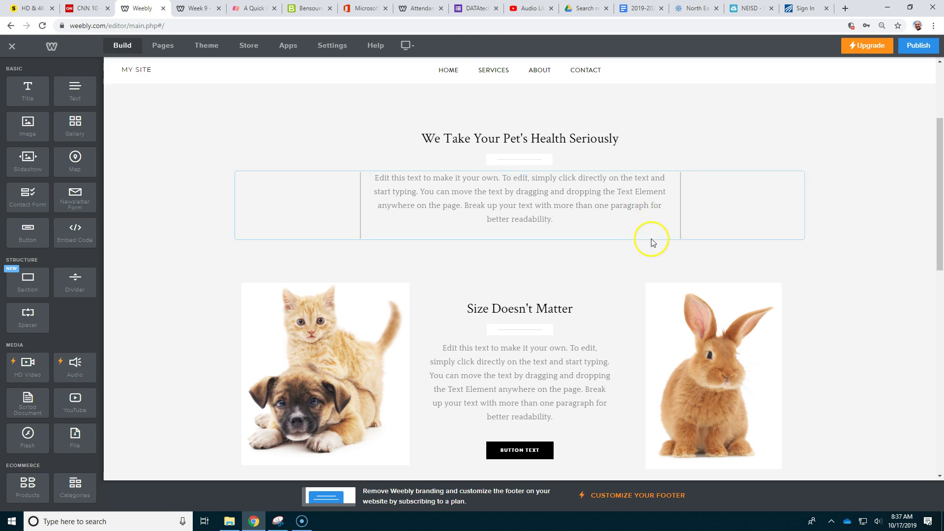
scroll(630, 238, "up", 3)
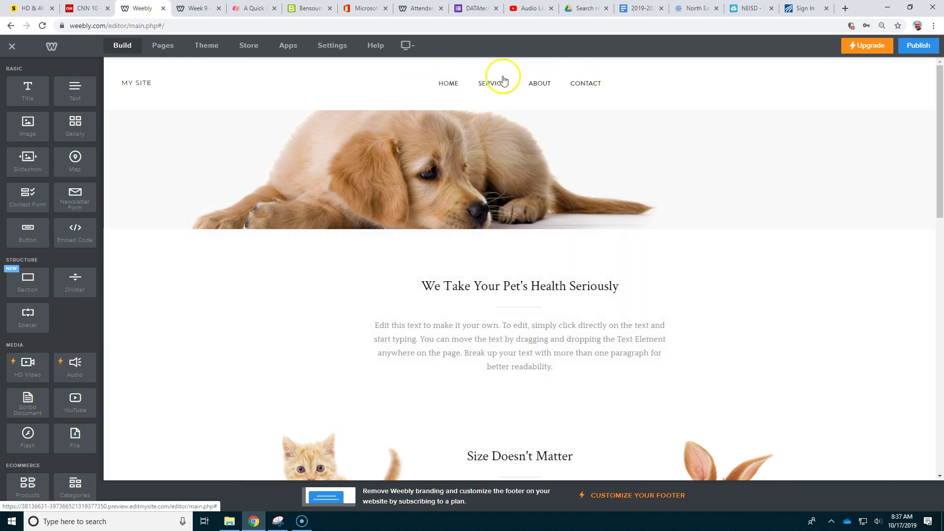
left_click_drag(424, 213, 379, 305)
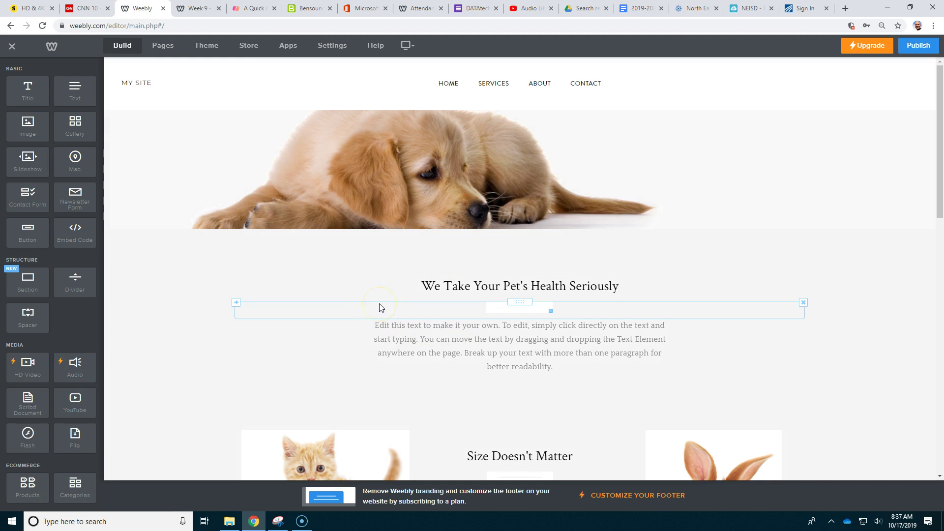
left_click(386, 299)
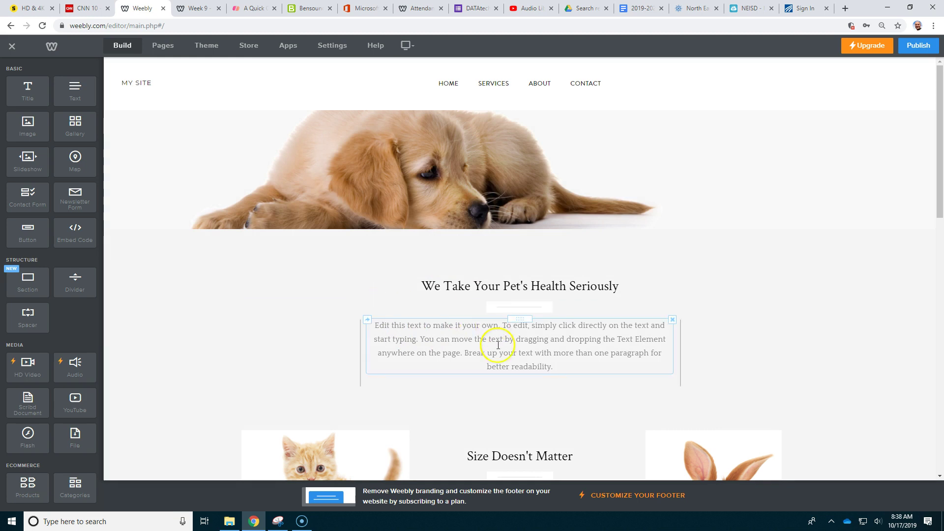